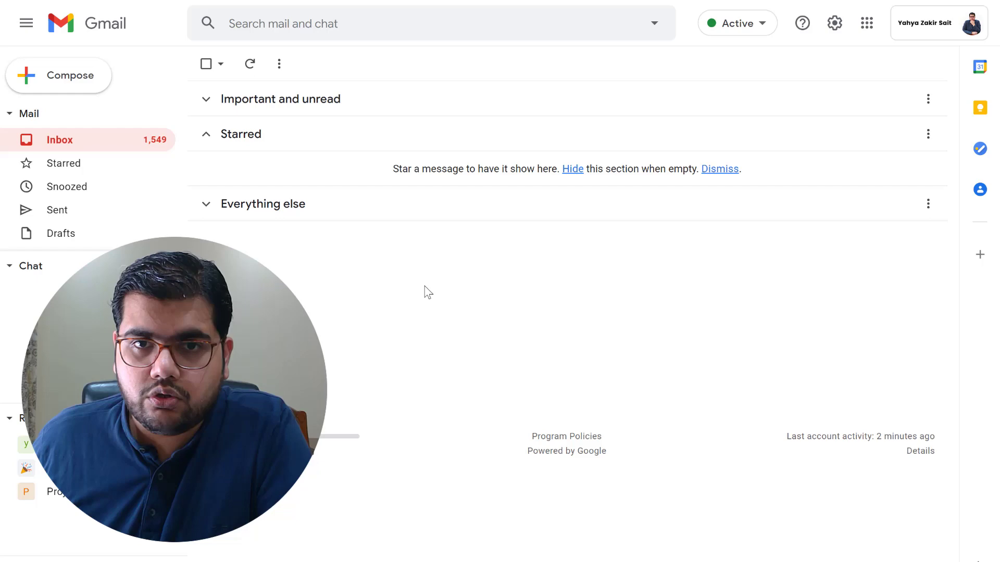
Search the Gmail add-ons marketplace for 'teams' and pick the Microsoft Teams meeting suggestion
click(979, 257)
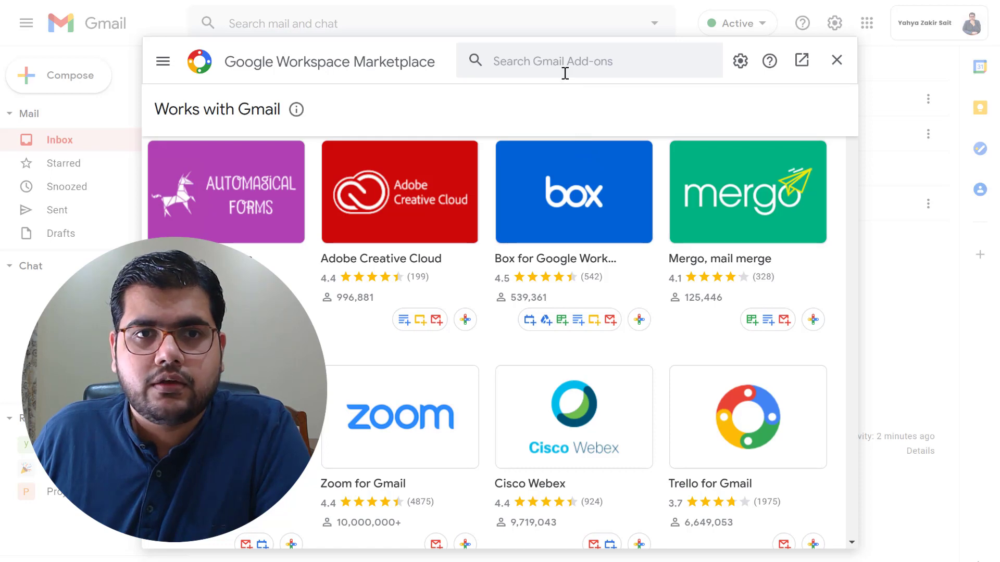
click(565, 63)
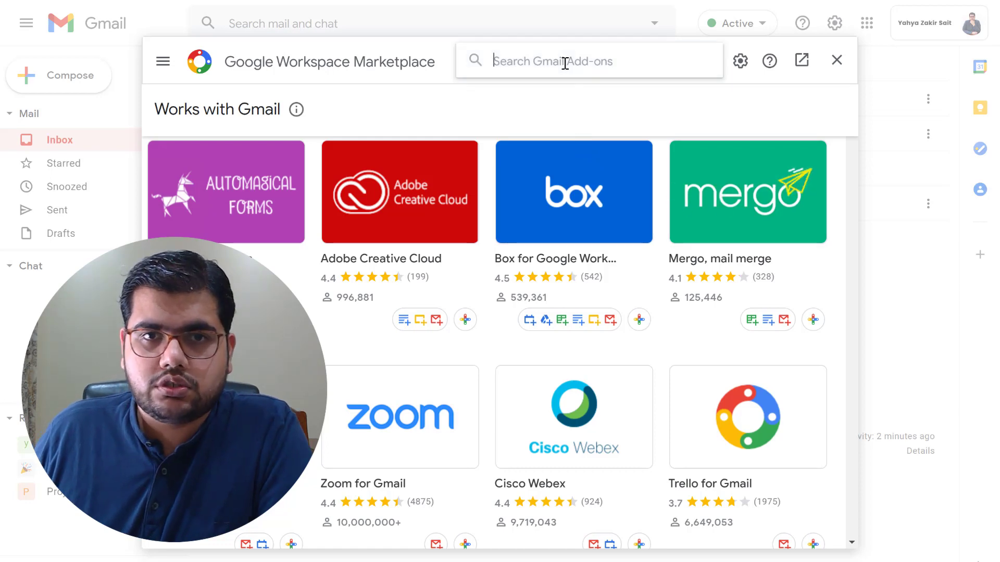
text(team)
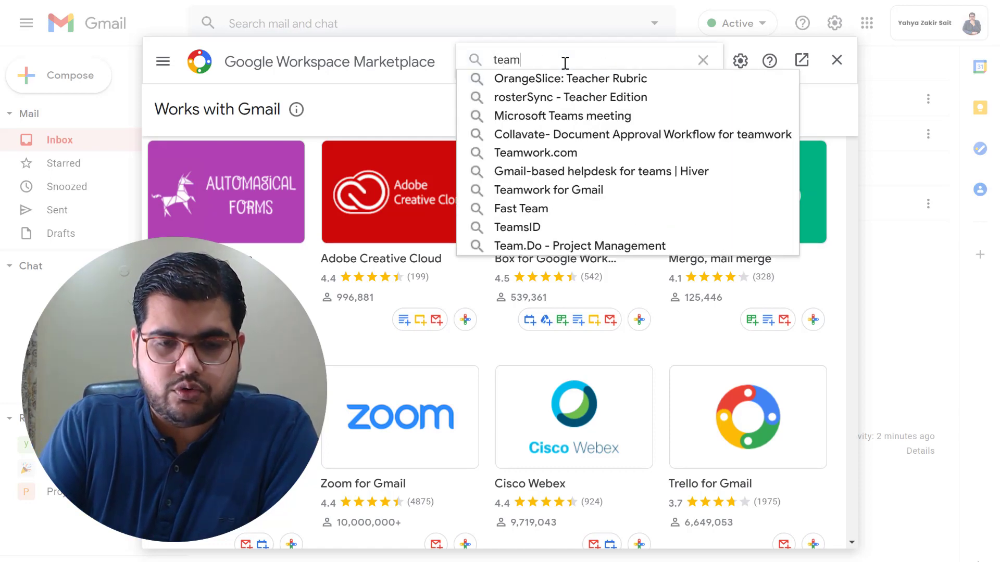
text(s)
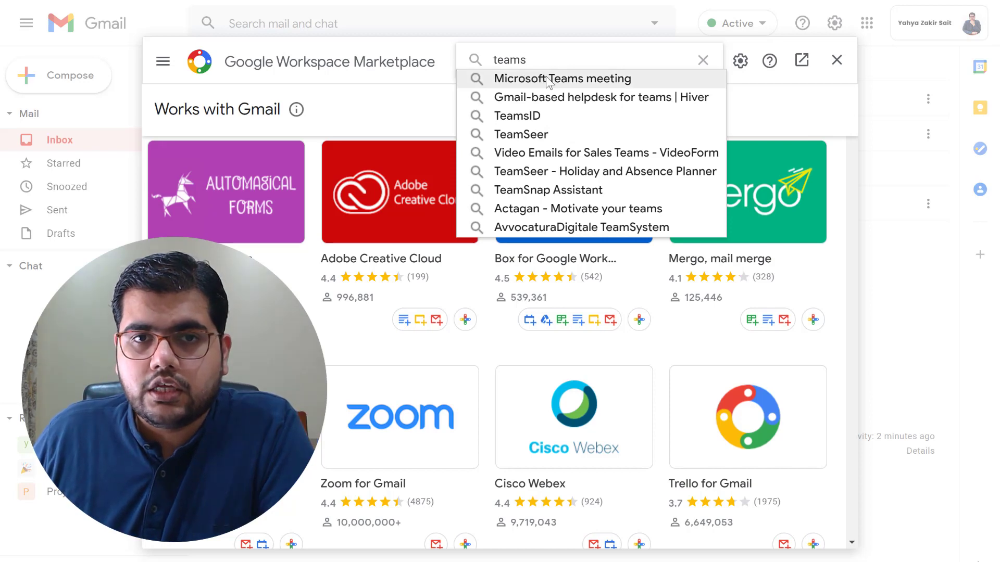
click(546, 78)
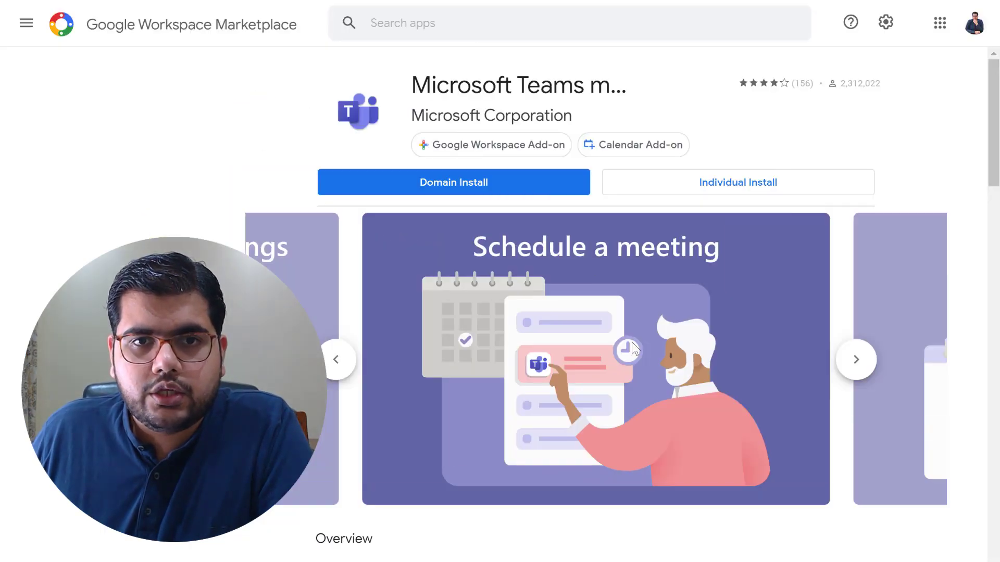
Begin a Domain Install of the Microsoft Teams meeting add-on
click(471, 188)
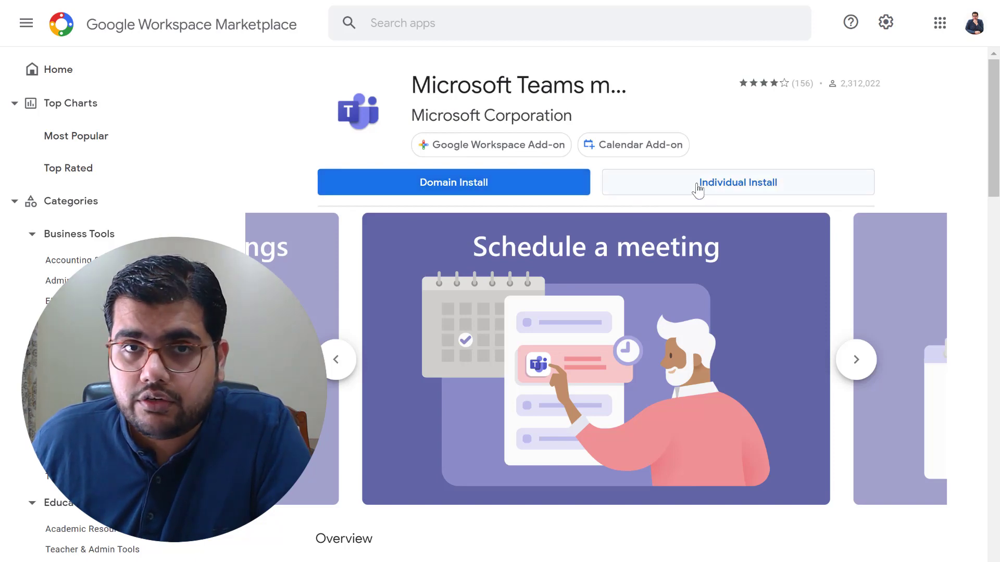
Install Microsoft Teams meeting for the whole domain, accepting its terms and allowing its permissions
click(531, 194)
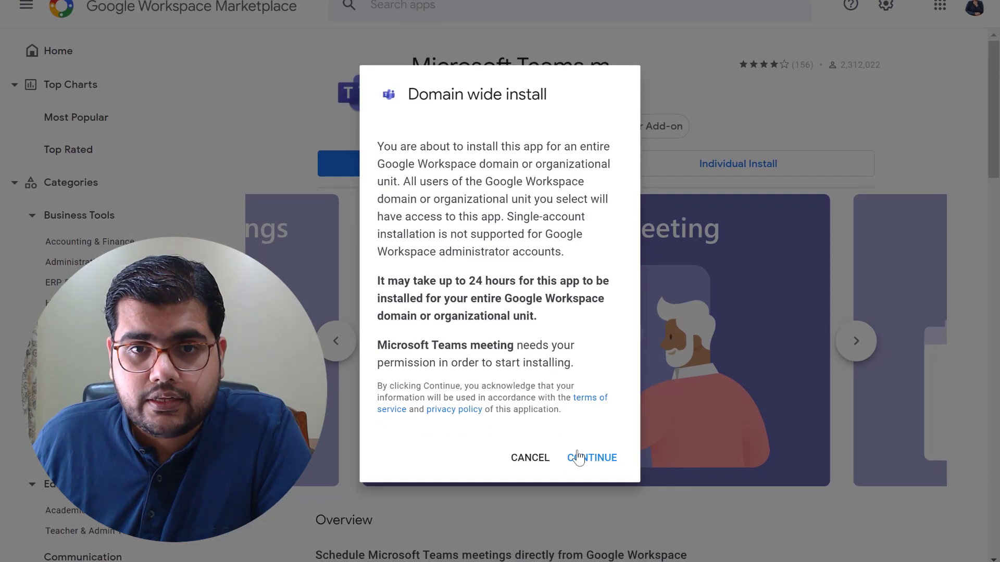
click(578, 454)
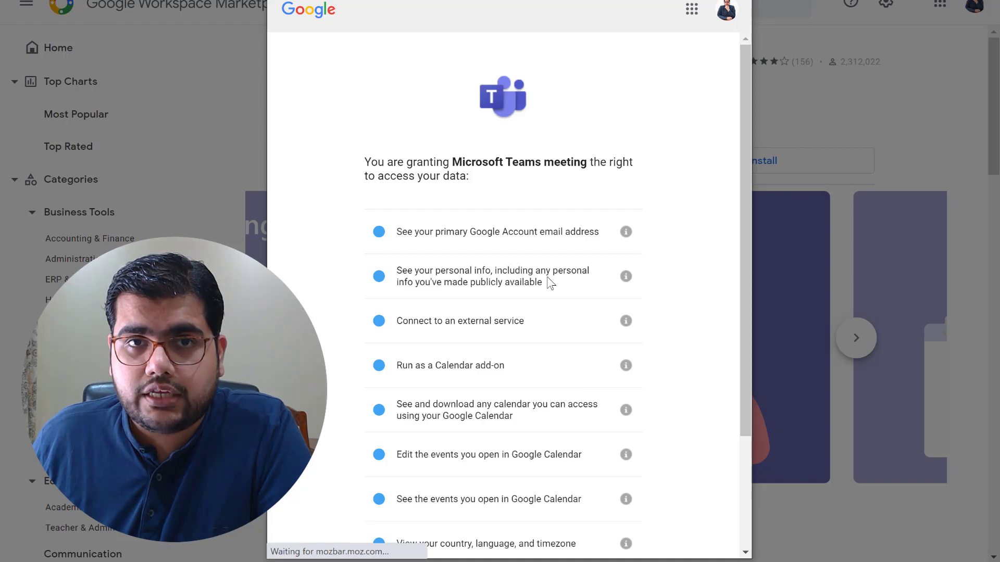
scroll(547, 278, down, 3)
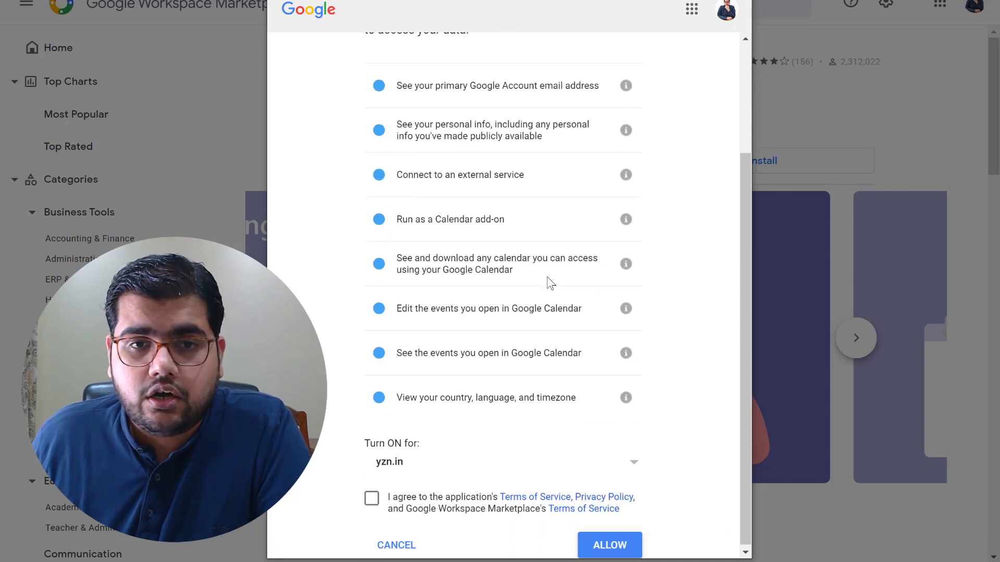
click(370, 501)
click(602, 547)
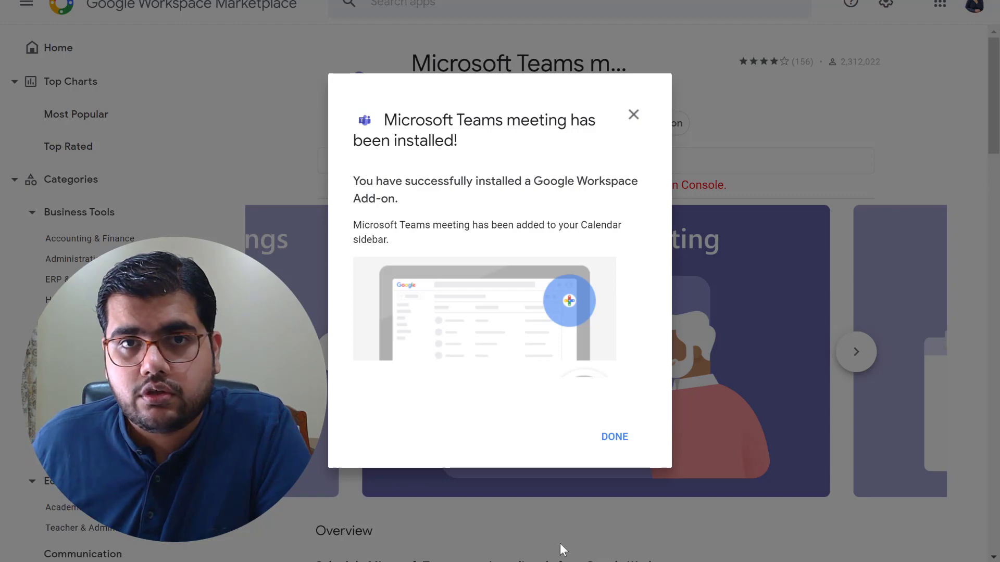
click(615, 442)
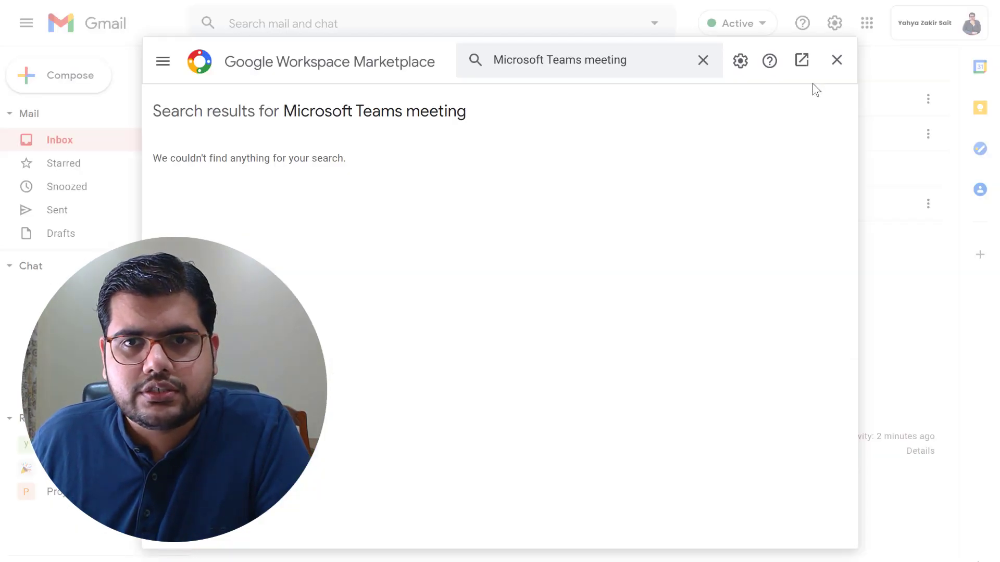
Close the Marketplace and reload Gmail so the Teams add-on loads
click(835, 61)
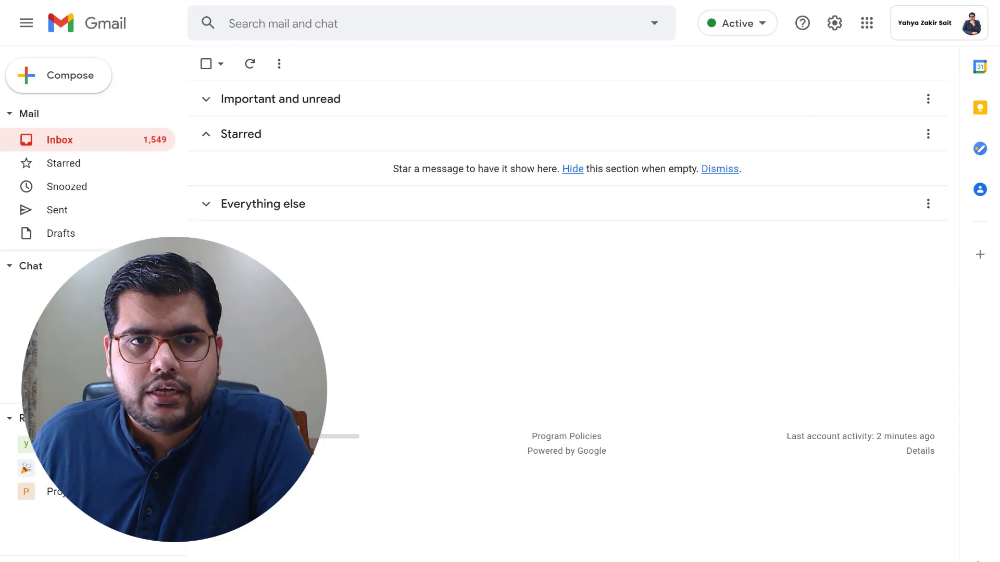
key(ctrl+t)
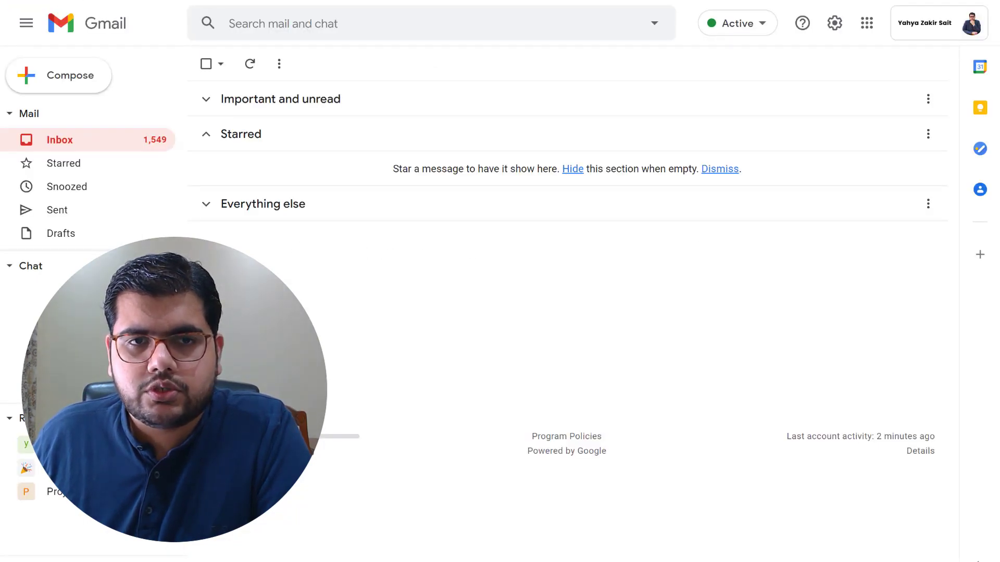
key(F5)
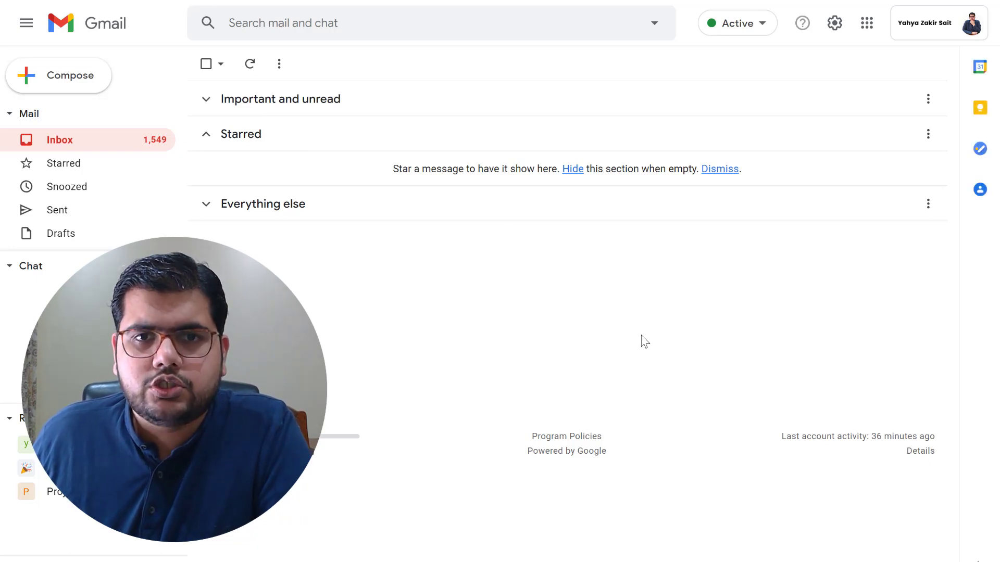
Draft a Calendar event on Mon, Apr 12 from 2:00pm to 3:05pm
click(980, 66)
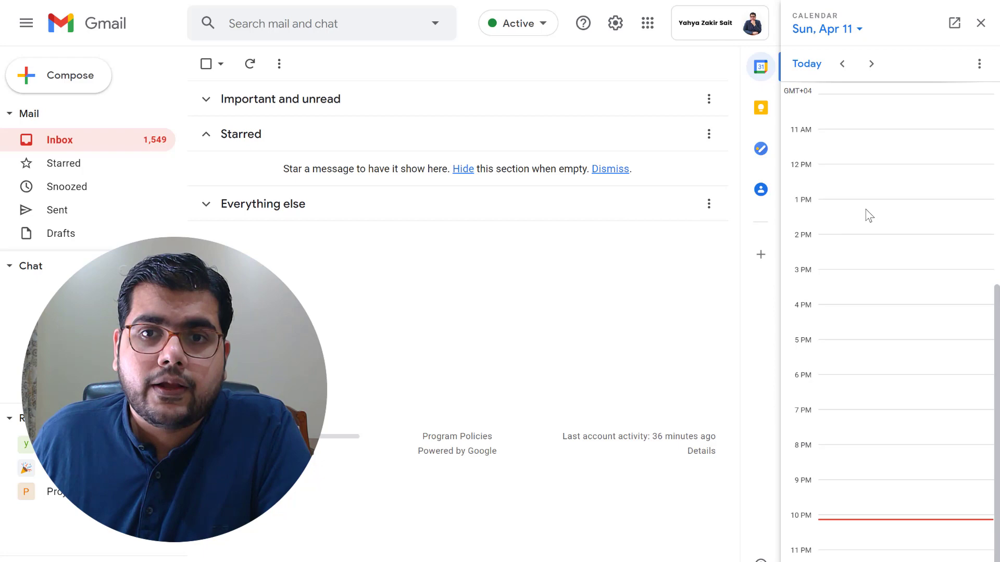
click(870, 64)
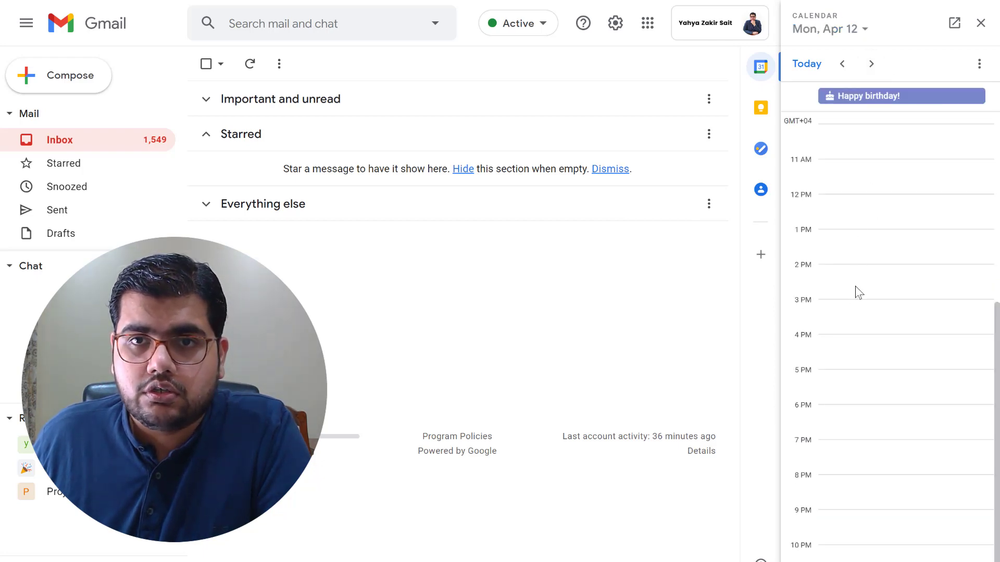
drag(861, 274, 859, 293)
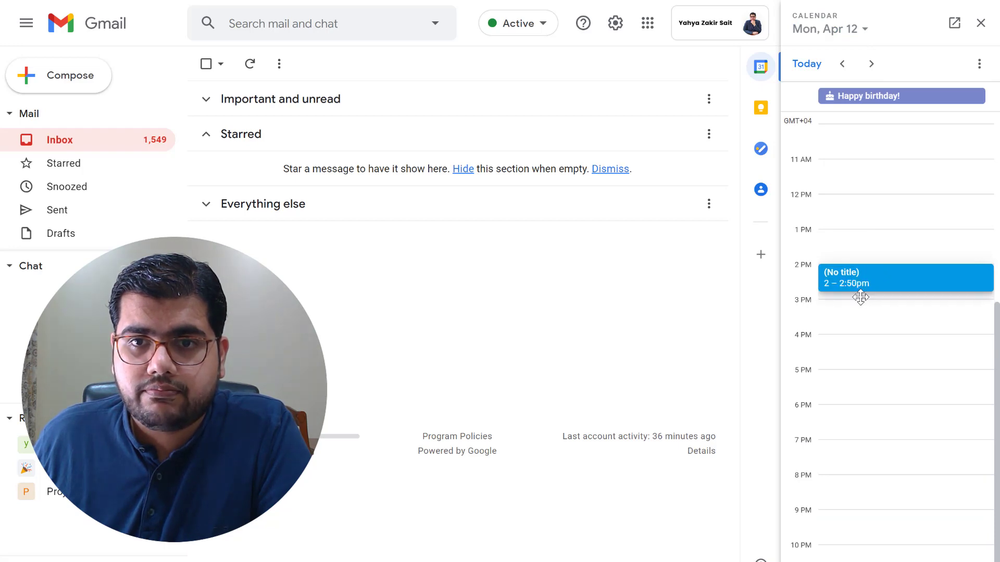
drag(862, 298, 864, 294)
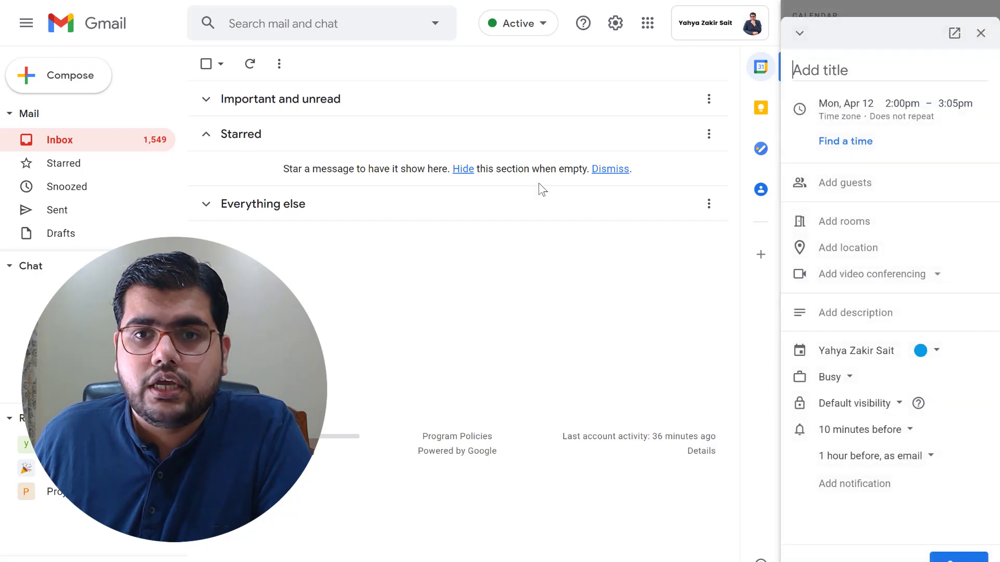
Choose Microsoft Teams Meeting from the add-ons as the event's video conferencing
click(835, 259)
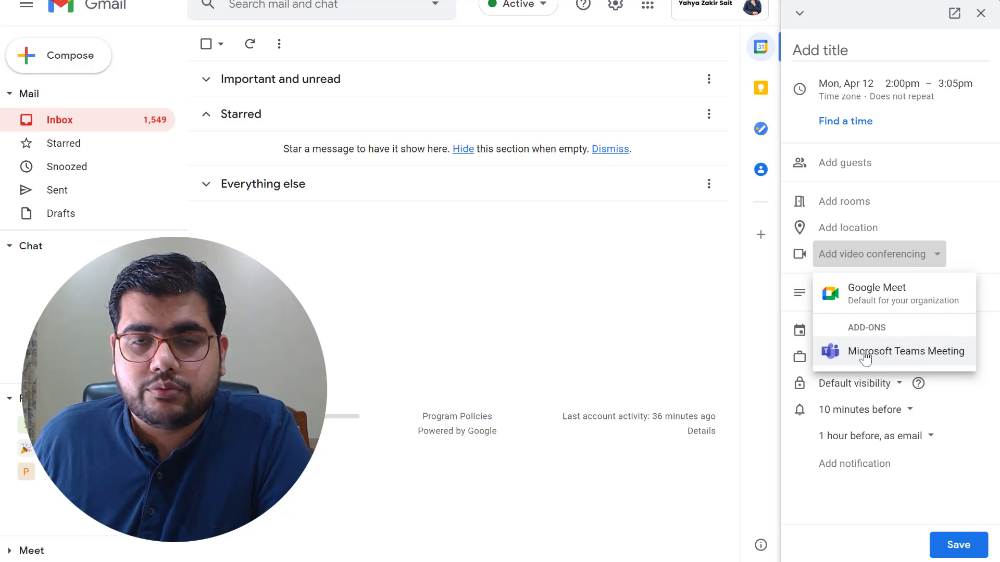
click(928, 272)
click(920, 260)
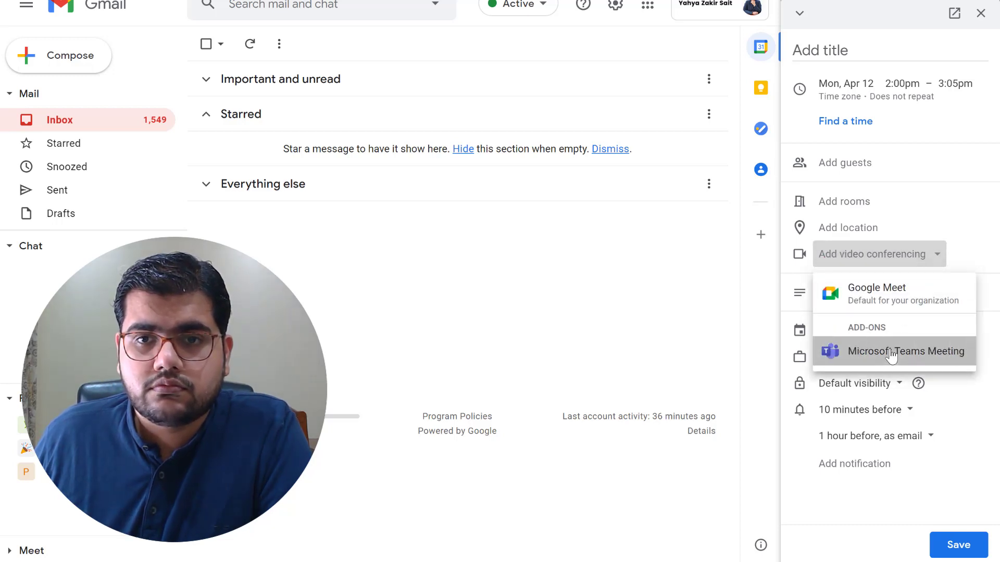
click(891, 354)
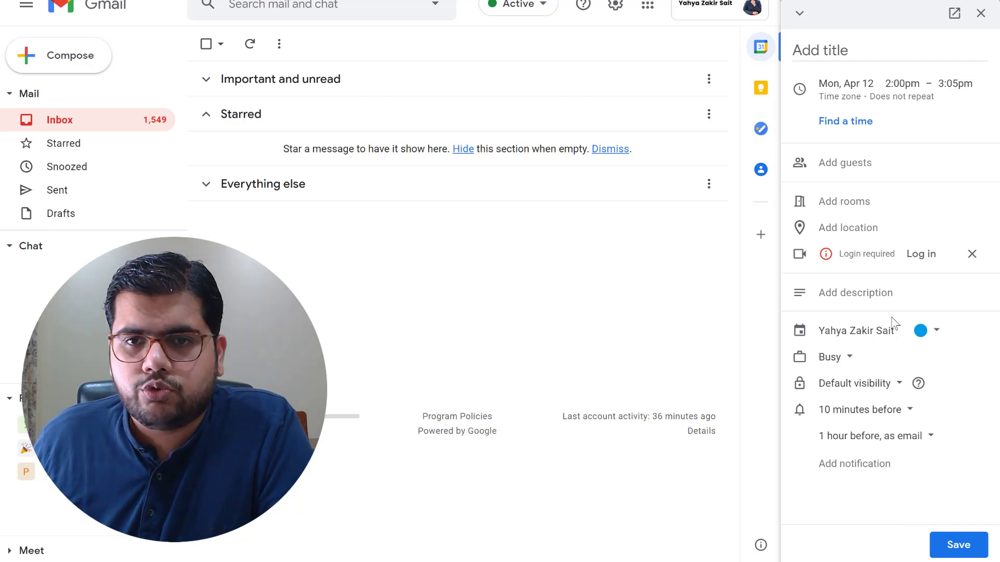
Sign in to Microsoft with the work or school account's email and password, staying signed in
click(929, 257)
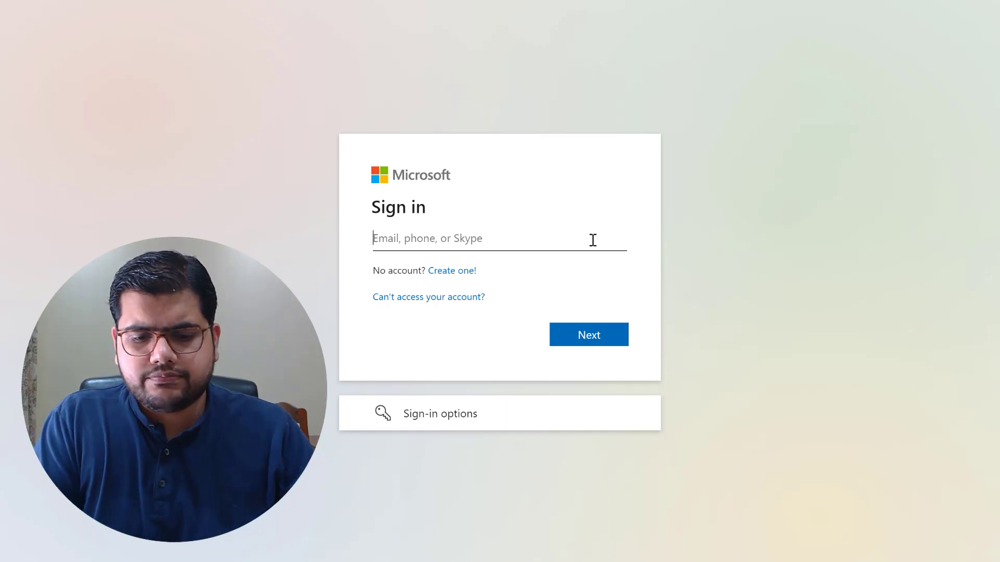
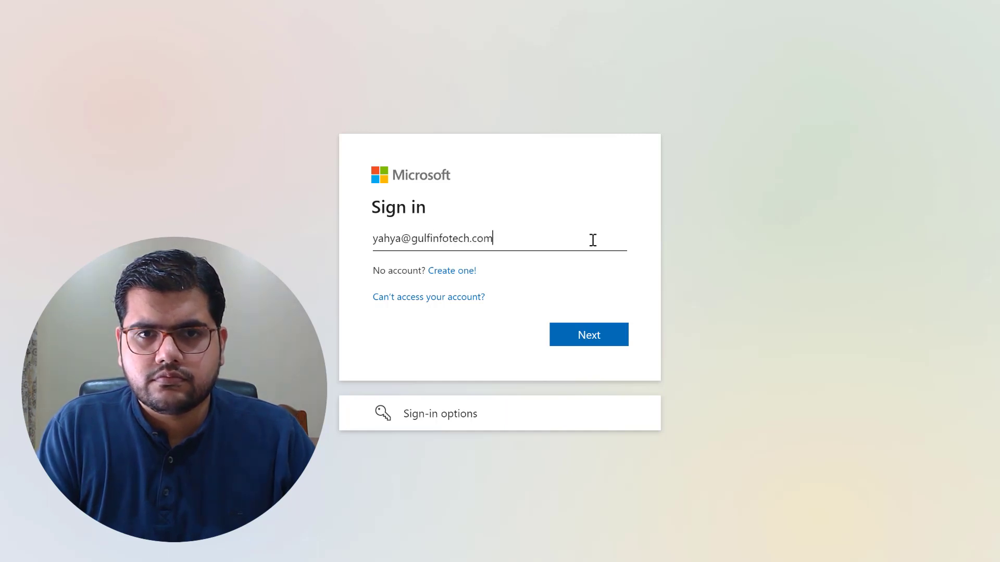
key(Return)
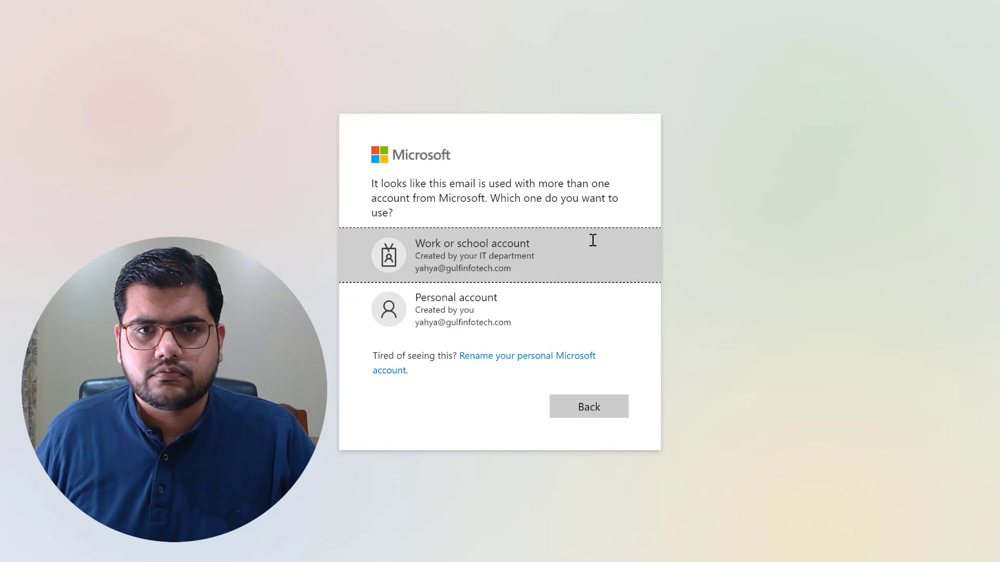
click(592, 245)
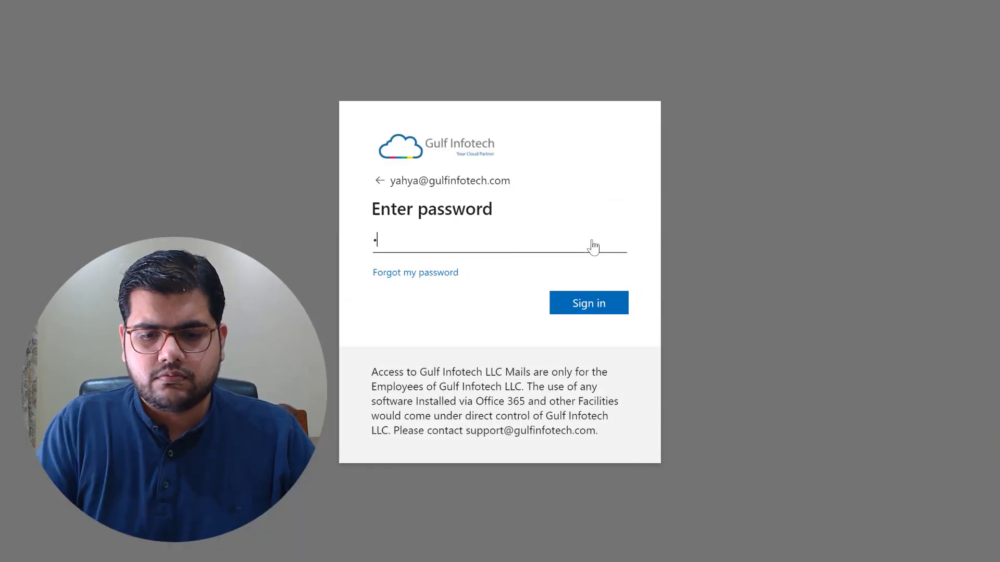
text(•••)
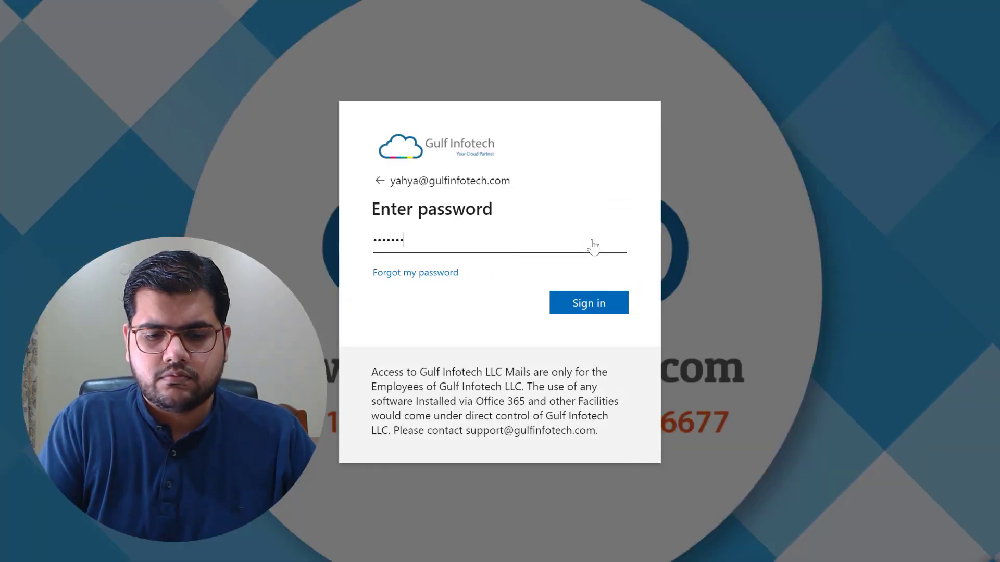
key(Return)
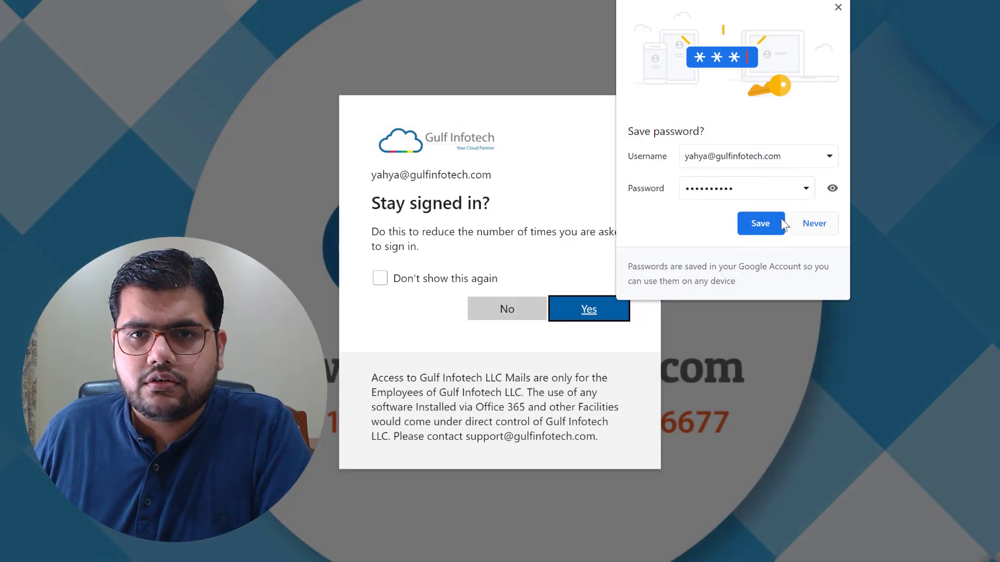
click(838, 8)
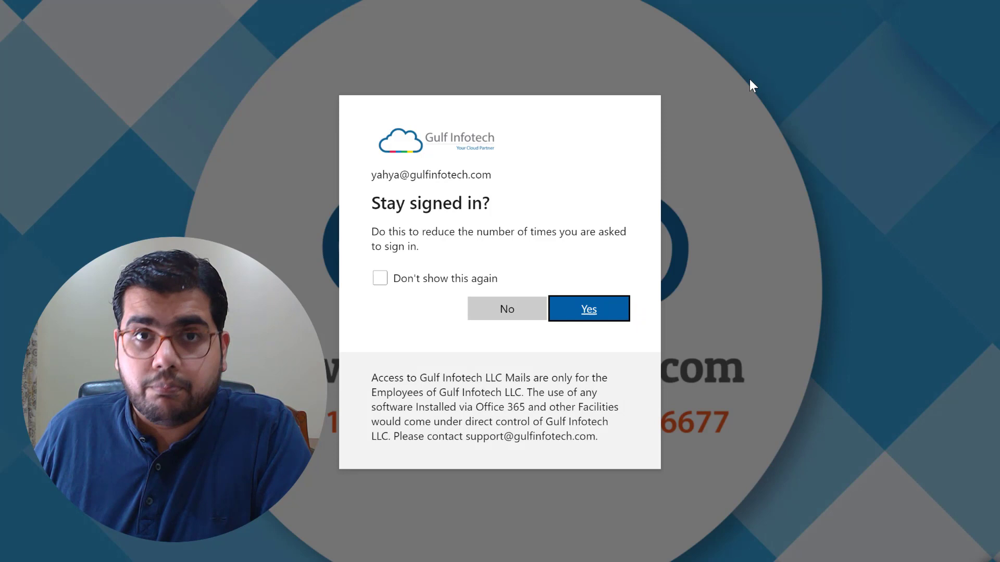
click(581, 315)
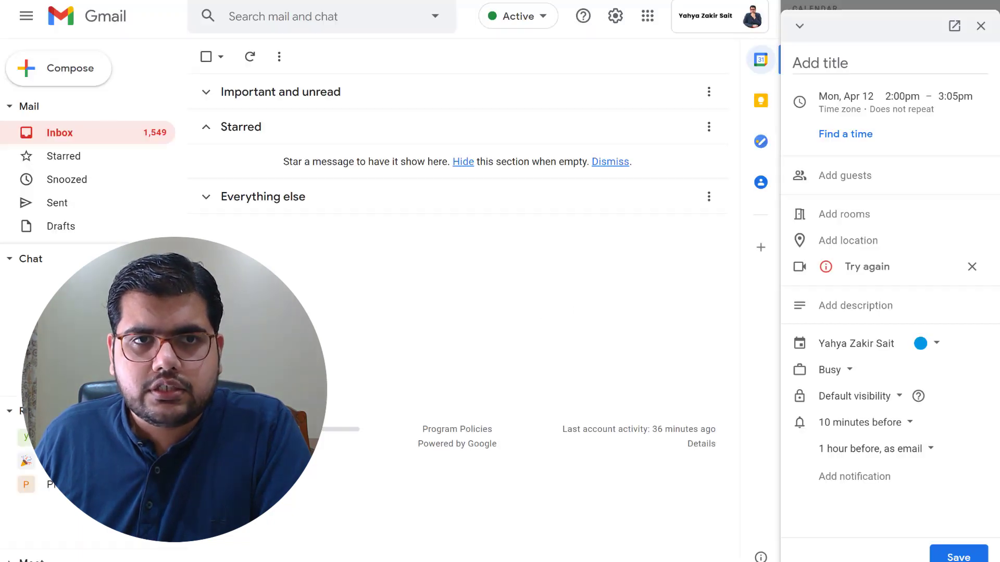
Retry the conferencing so a Join Microsoft Teams Meeting link attaches to the event
click(859, 254)
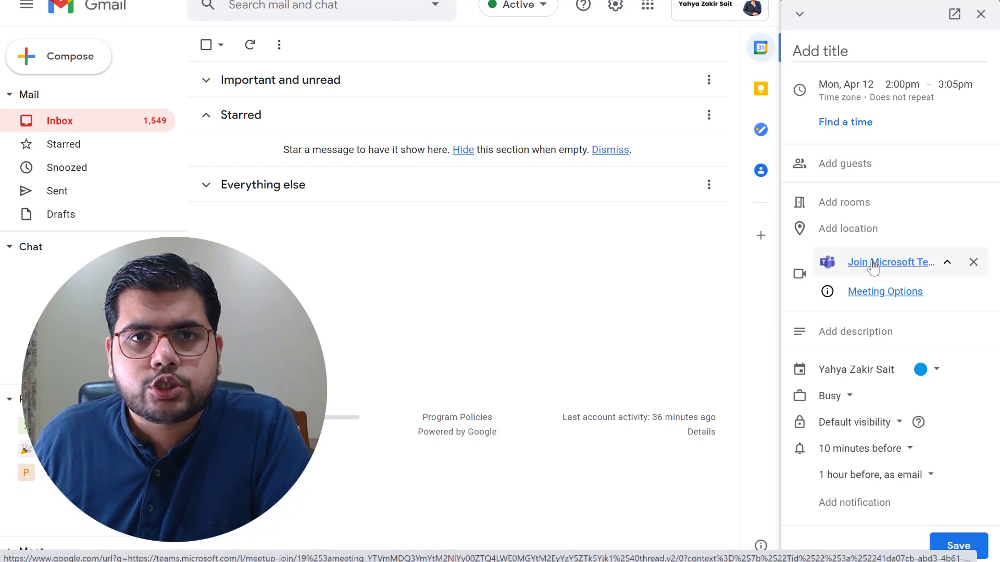
click(946, 264)
click(946, 264)
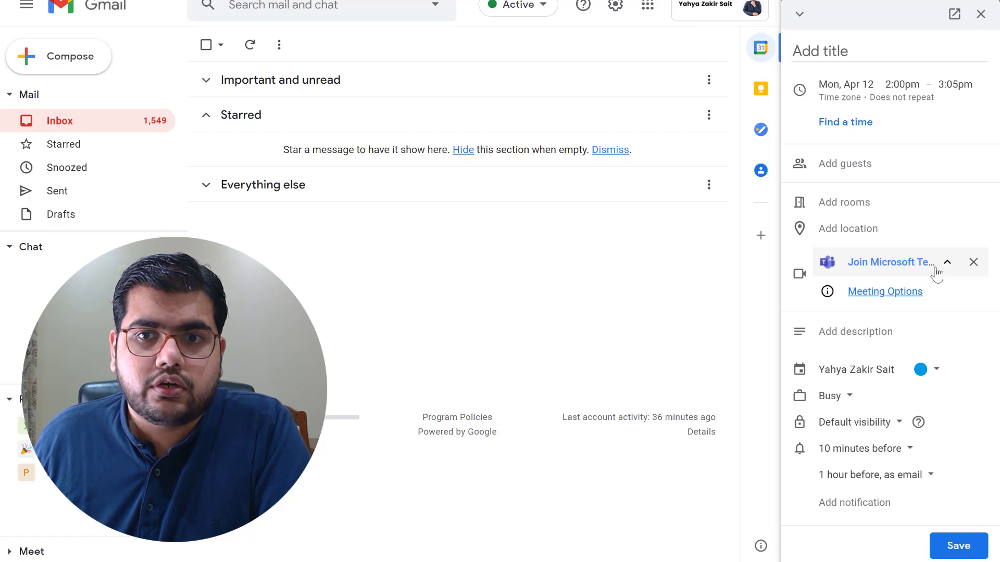
click(871, 294)
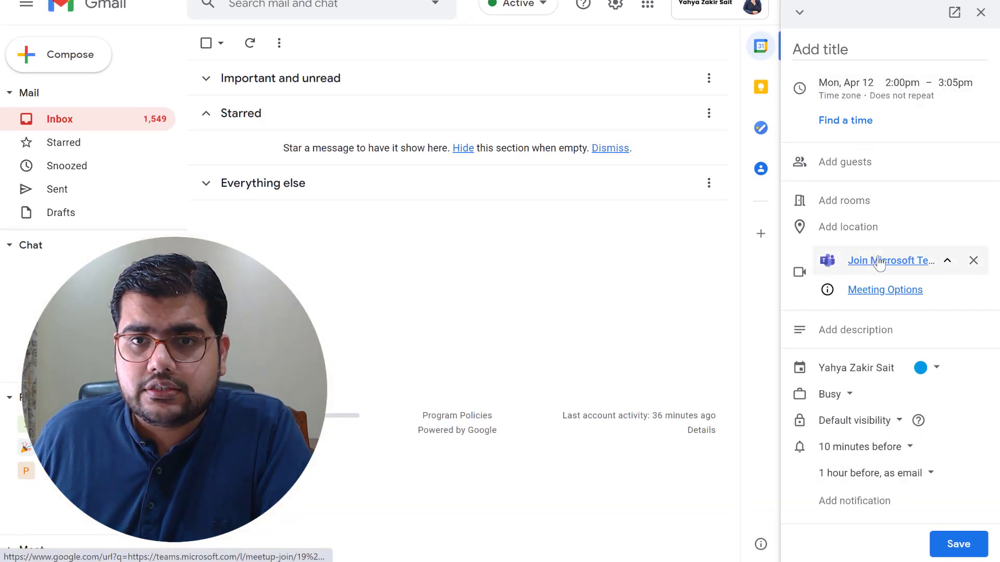
Title the event 'Demo Event' and change its end time from 3:05pm to 3:00pm
click(817, 52)
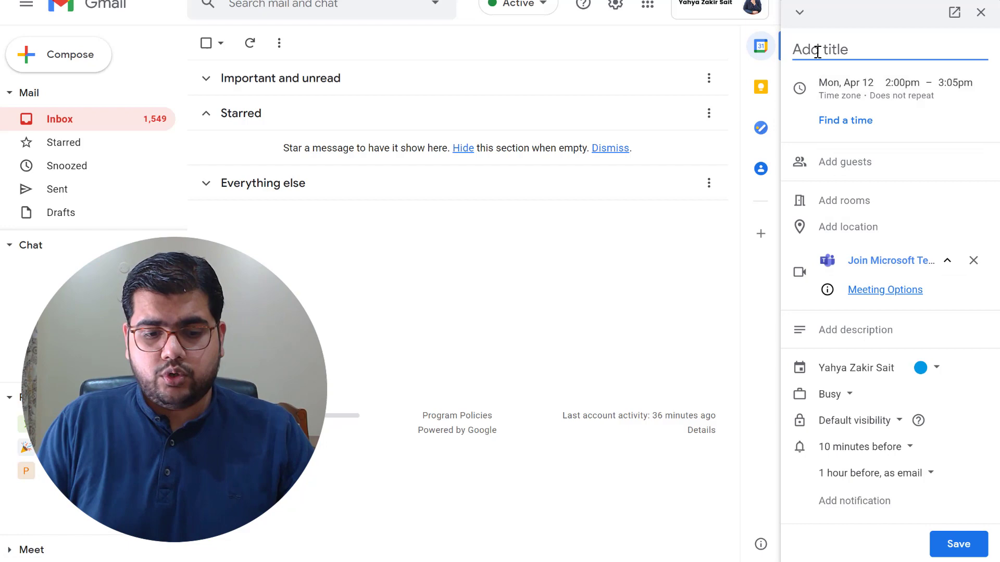
text(Demo Event)
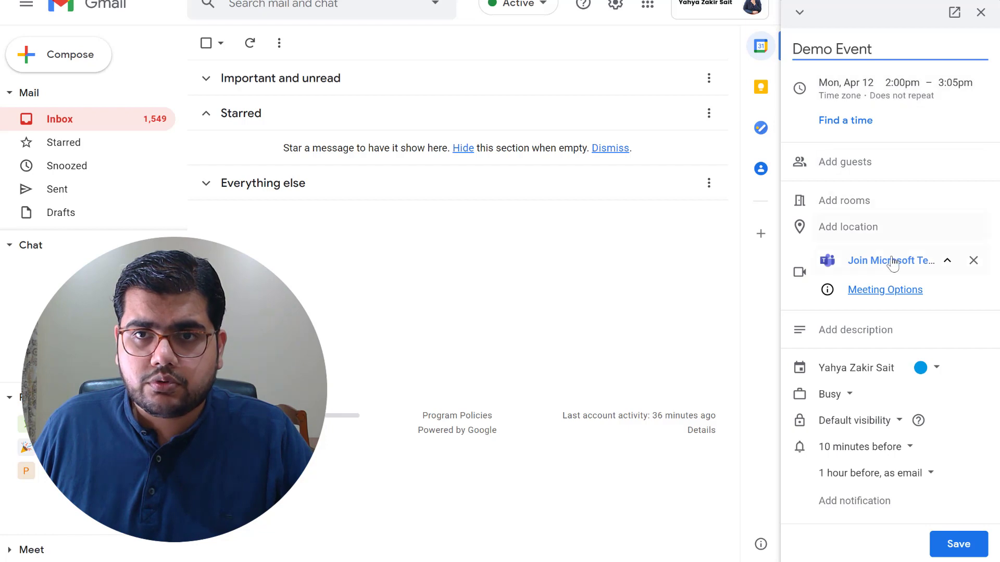
click(950, 88)
click(950, 88)
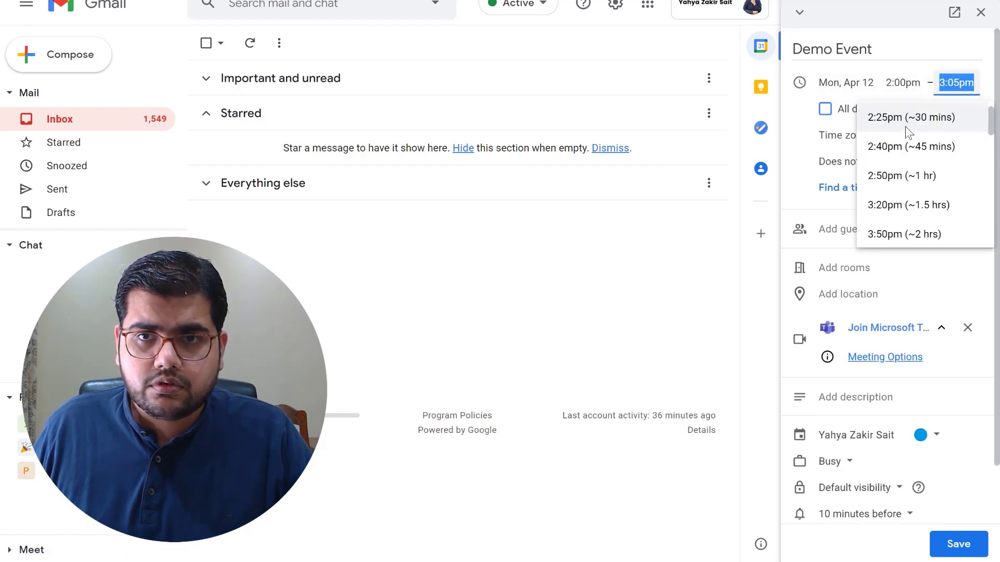
scroll(905, 130, up, 2)
click(954, 86)
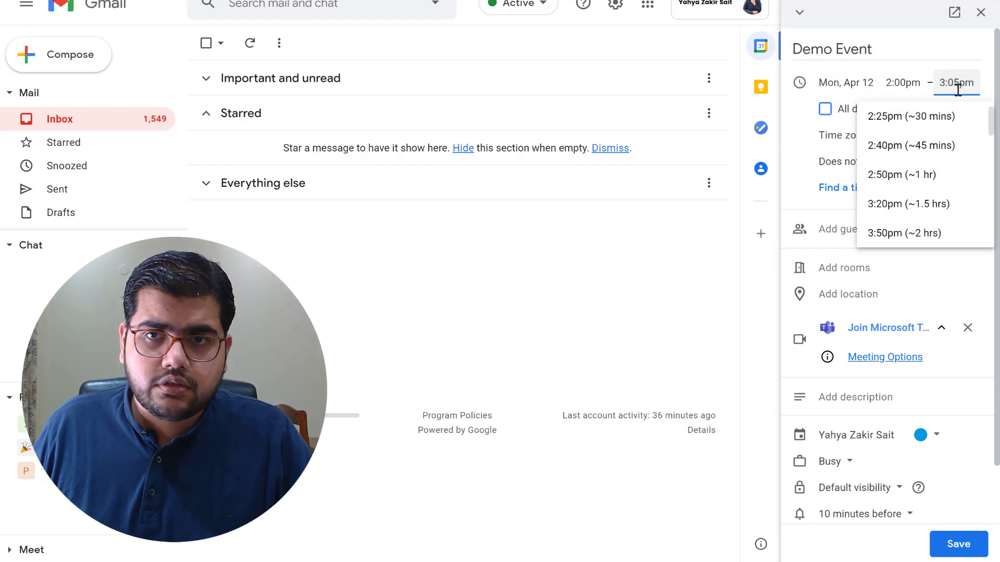
double_click(961, 87)
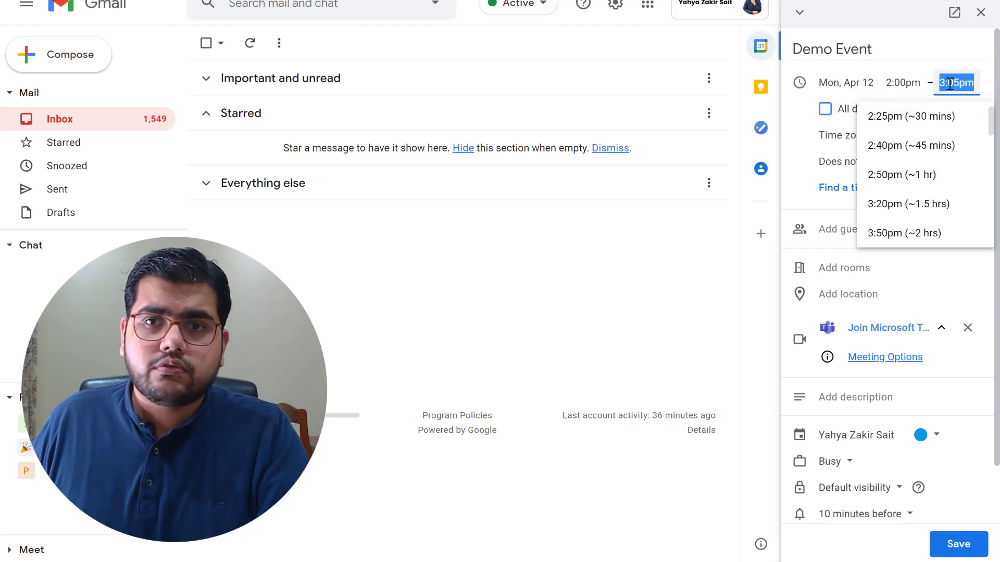
click(958, 83)
key(BackSpace)
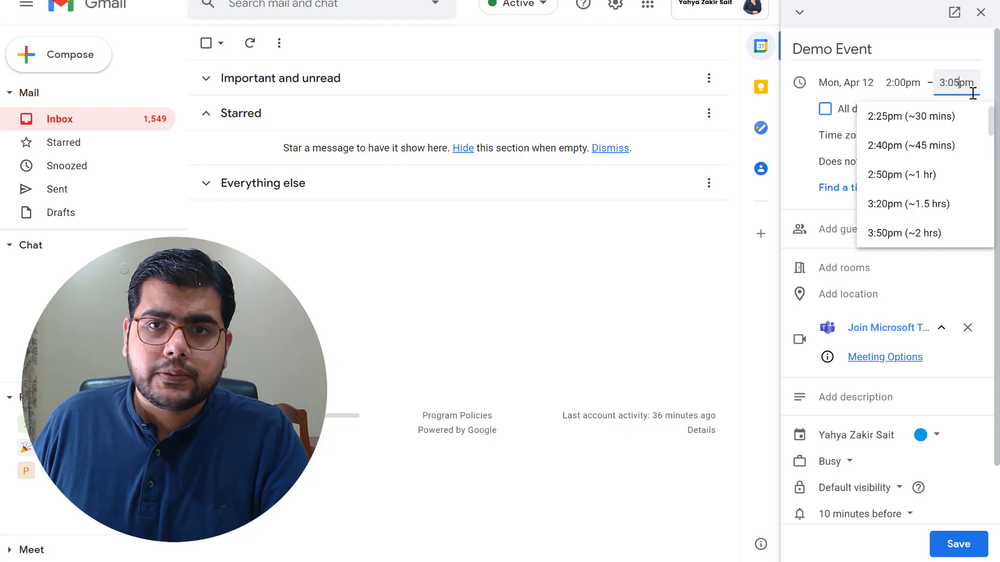
text(0)
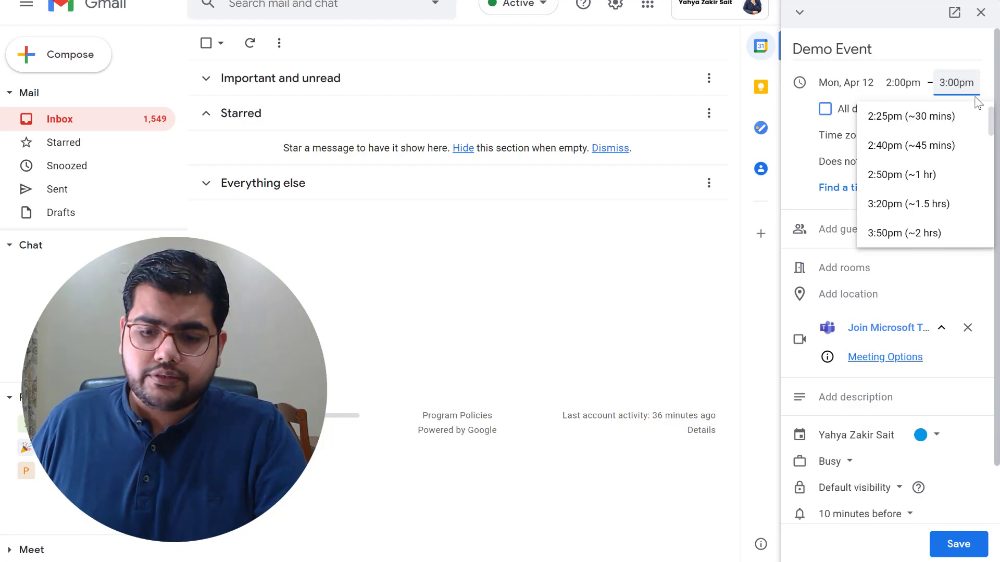
key(Return)
Save Demo Event to the calendar
click(903, 202)
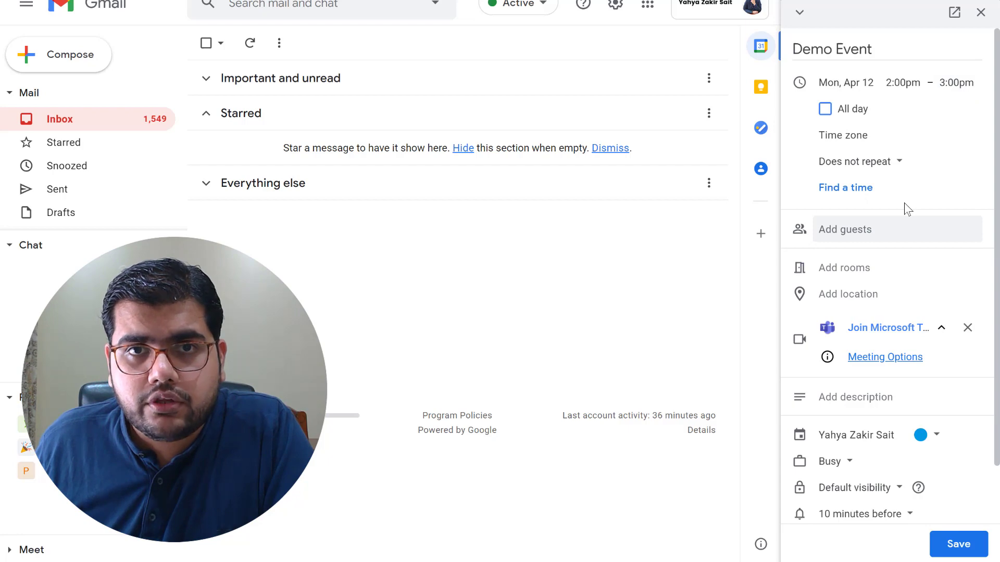
scroll(903, 202, down, 3)
click(960, 546)
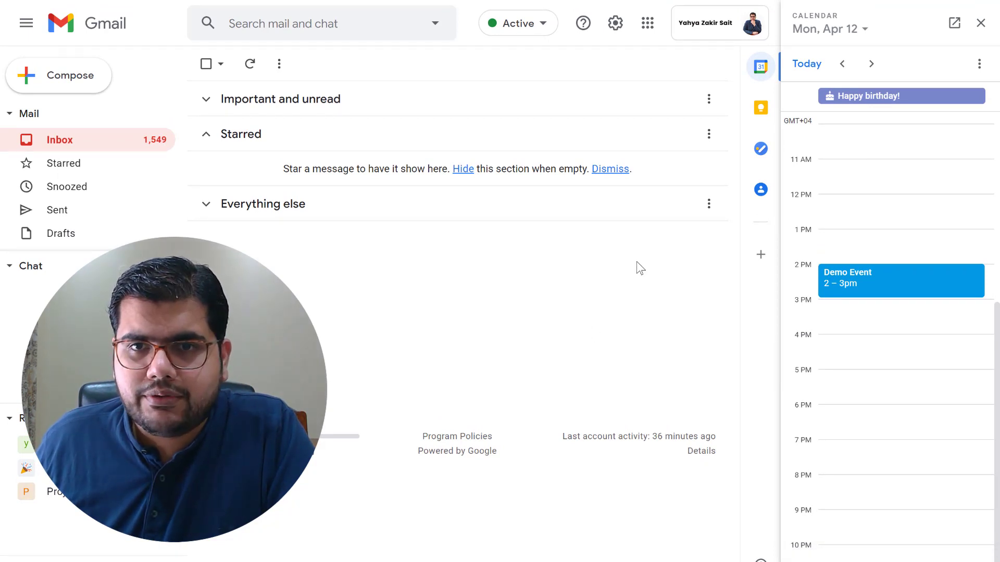
Open Demo Event's details card in the Calendar side panel
click(878, 293)
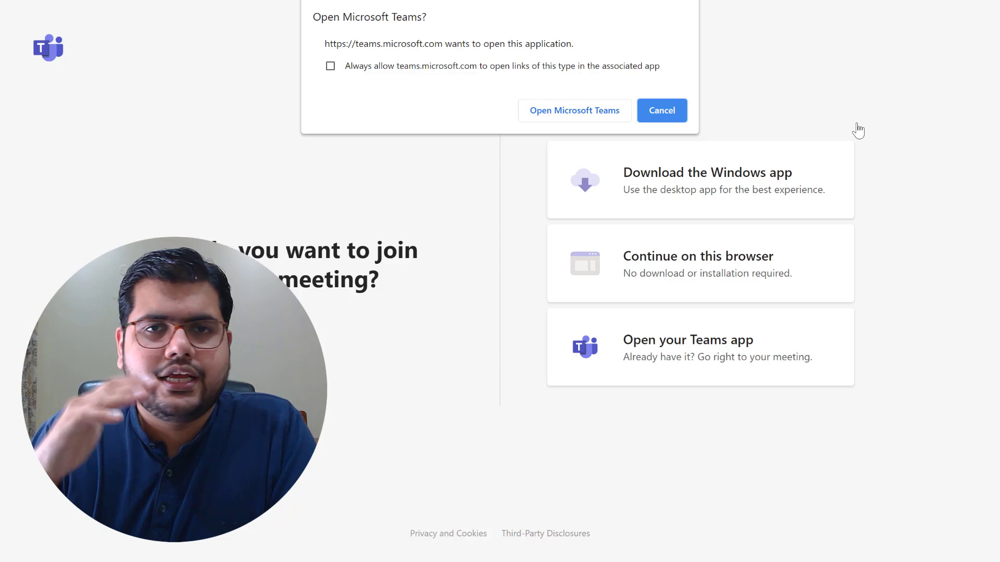
Accept the browser prompt to open the meeting in the Microsoft Teams app
click(565, 110)
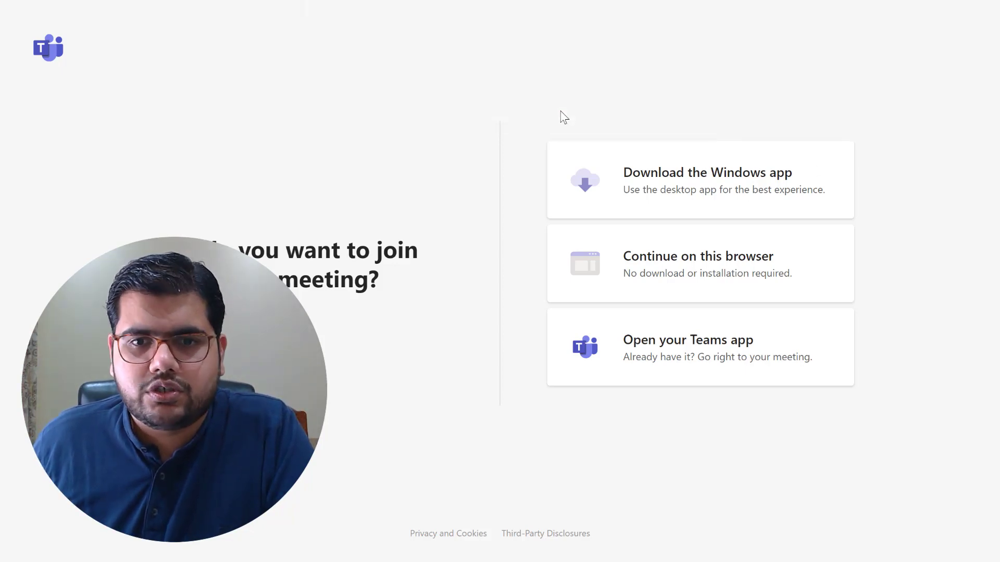